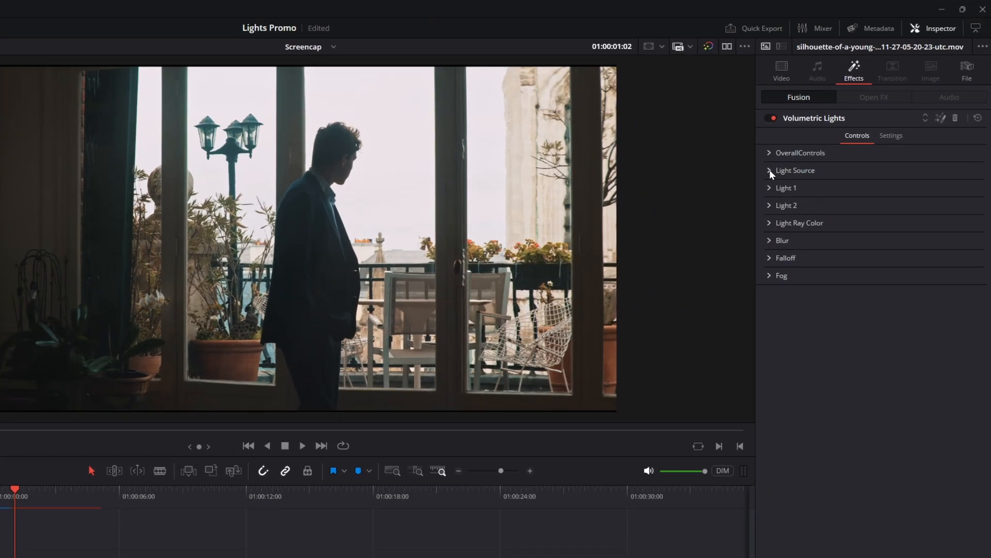
- Isolate the silhouette clip's light source with bright area selector 0.228, keyer expand 0.1, keyer gamma 0.116 and blur 2.94, then hide the source view
click(770, 170)
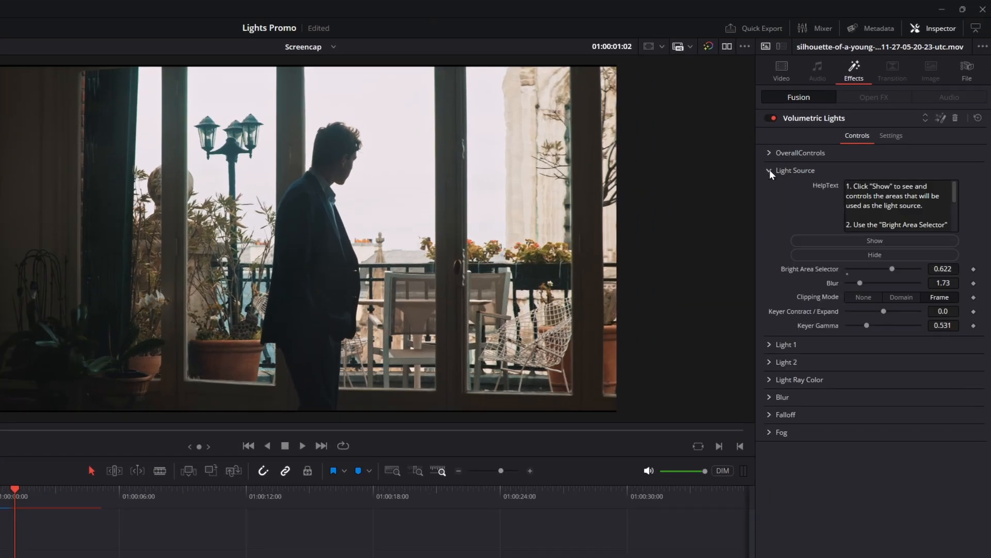
click(873, 239)
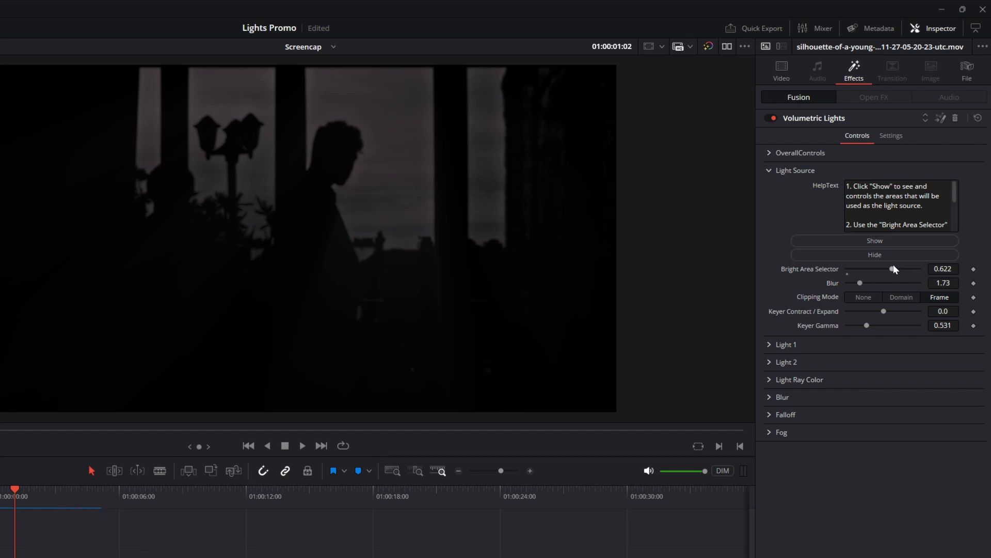
drag(892, 267, 862, 274)
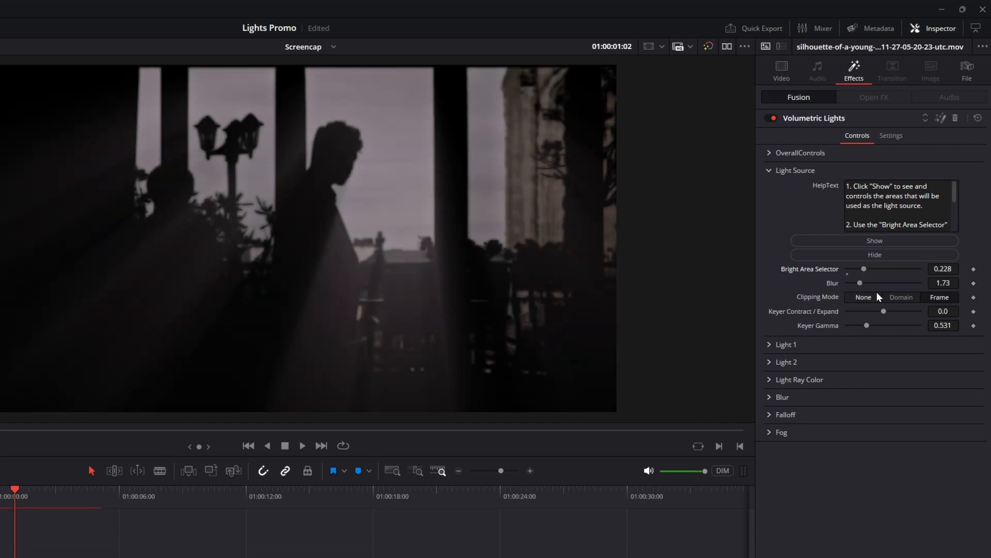
drag(884, 311, 886, 314)
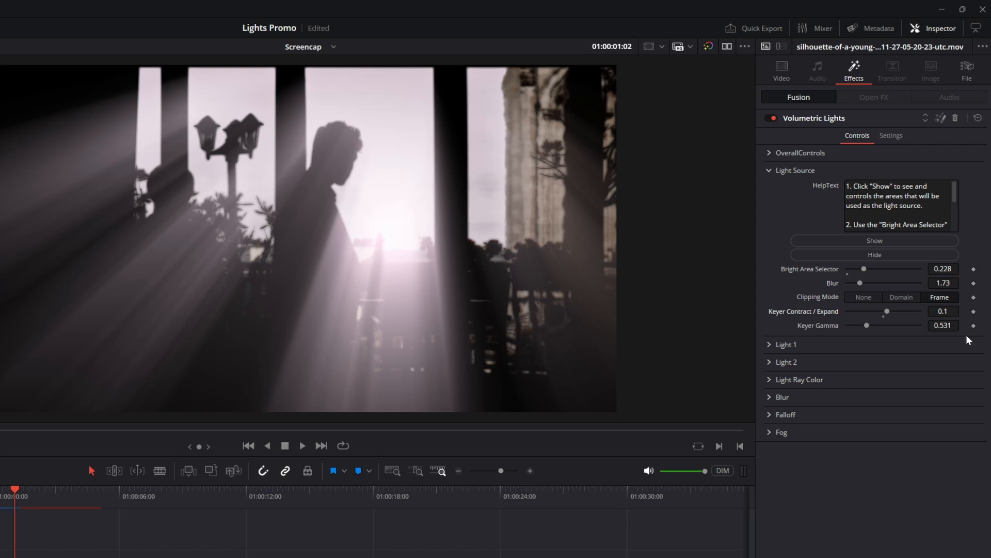
drag(943, 326, 922, 325)
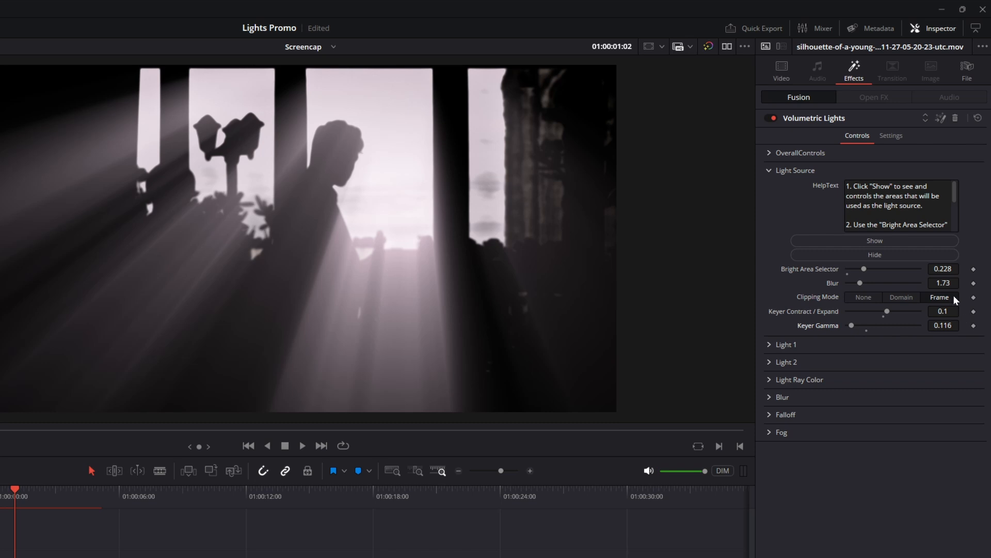
drag(944, 283, 961, 282)
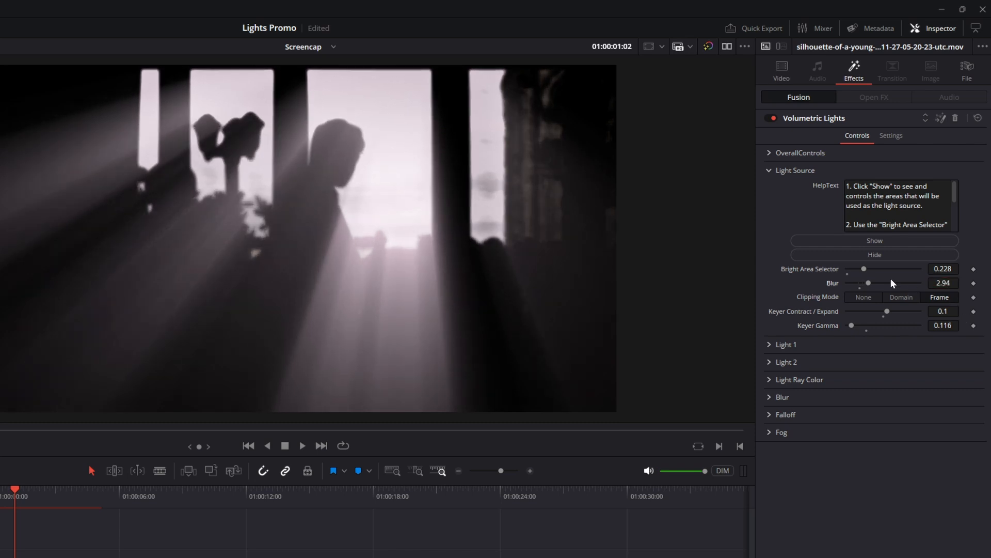
click(874, 255)
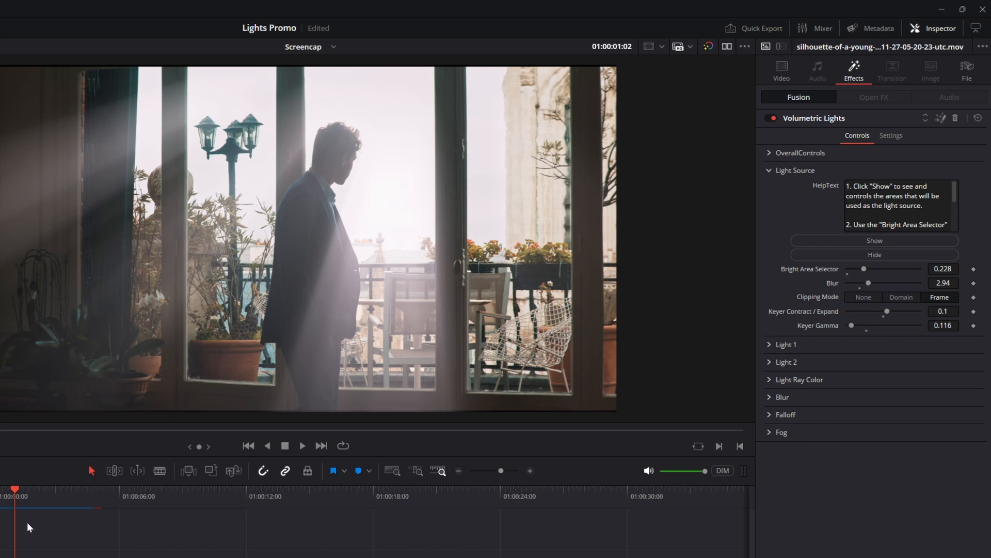
- Scrub through the silhouette and abandoned-church clips to review their volumetric light rays
click(5, 496)
drag(6, 496, 49, 516)
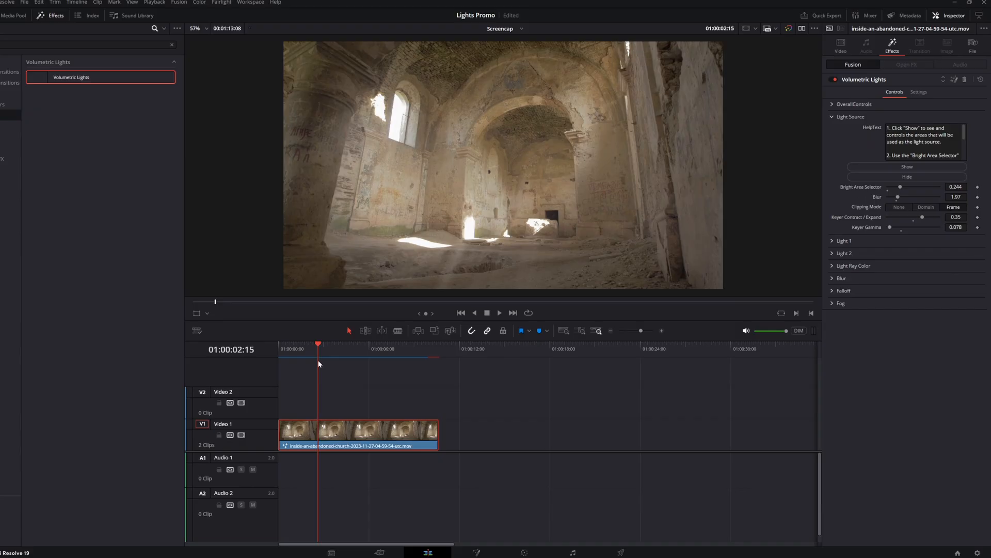
drag(305, 350, 326, 357)
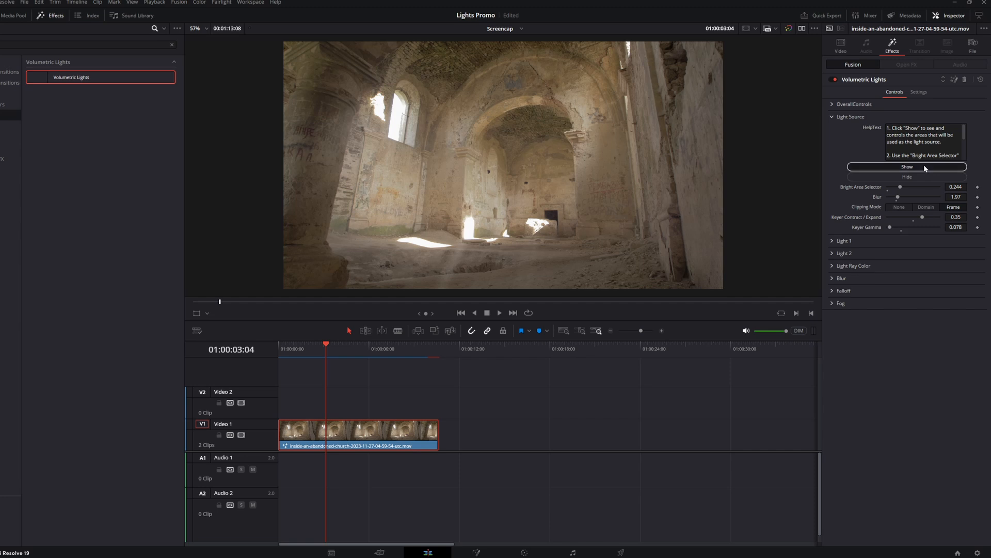
- Show the church clip's light source, open its effect in Fusion, and connect a Polygon mask to the VolumetricMacro node
click(898, 167)
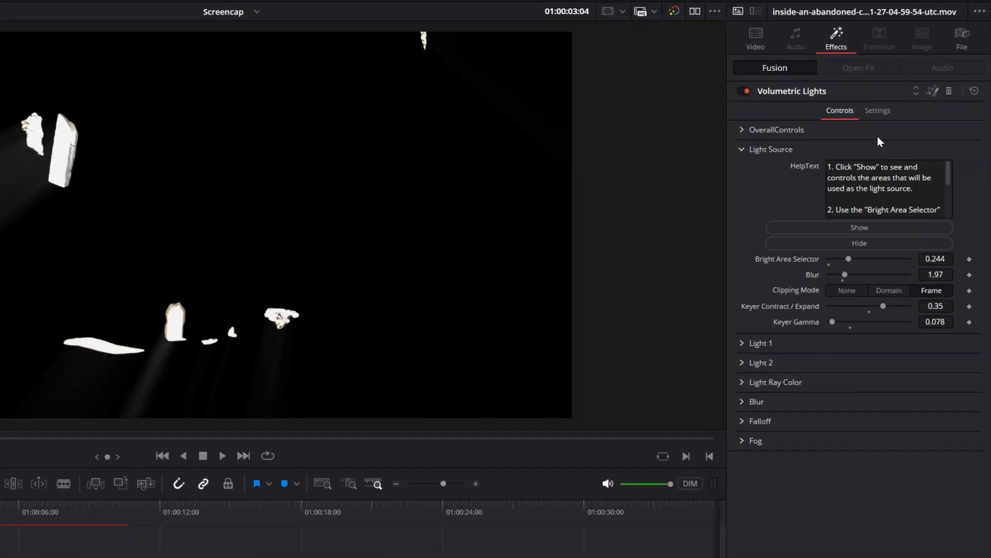
click(929, 94)
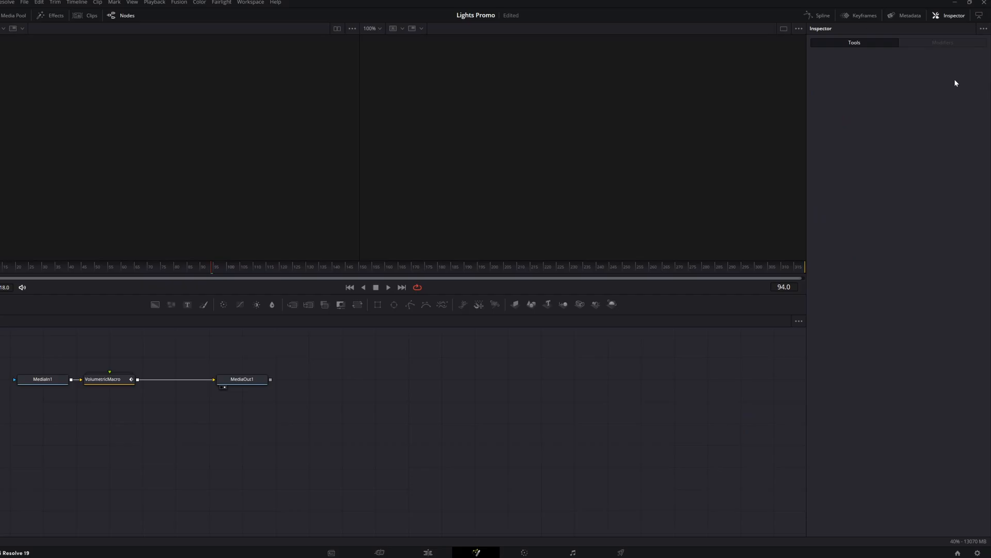
drag(145, 417, 367, 456)
drag(394, 304, 406, 316)
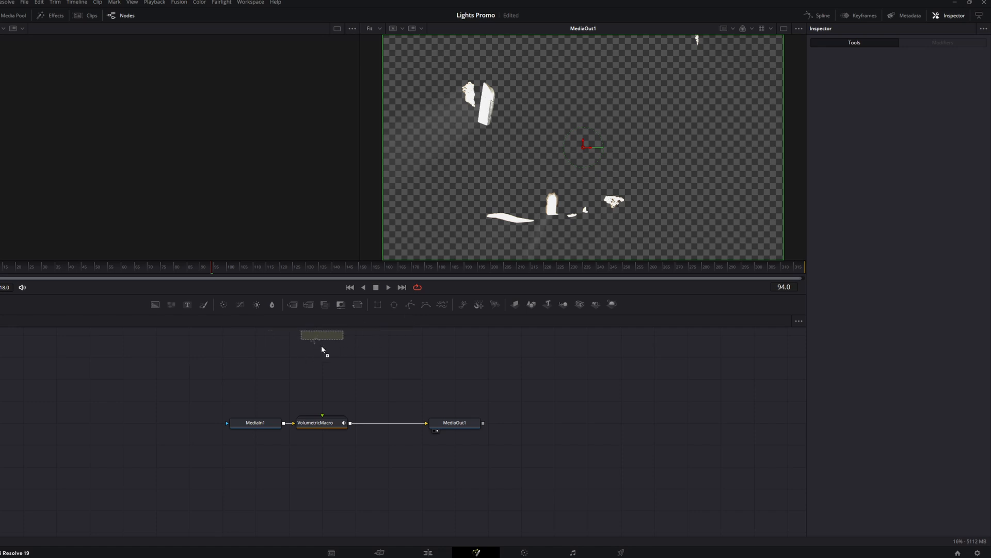
drag(322, 349, 322, 426)
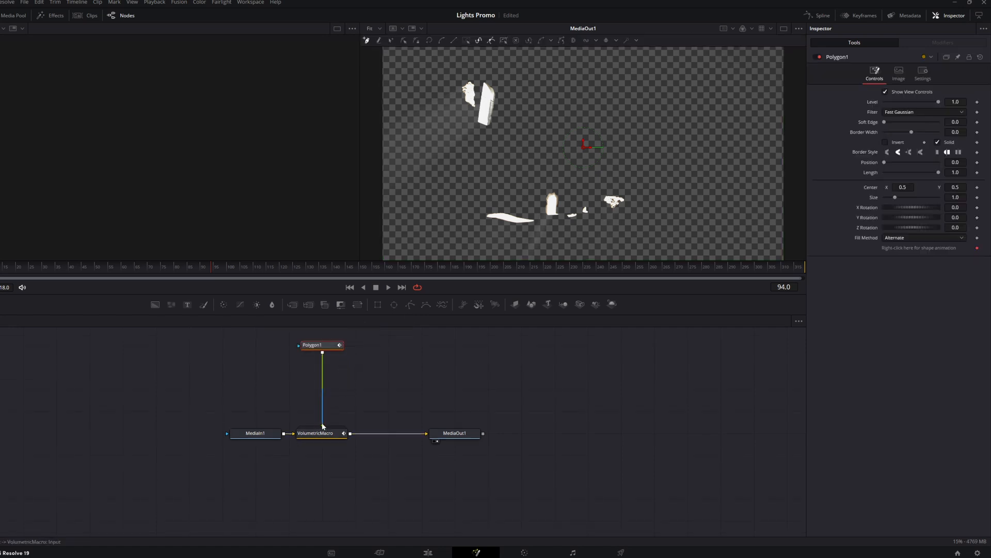
- Draw a closed polygon mask around the bright floor and doorway patches to exclude them, and return to the Edit page
click(483, 178)
click(465, 203)
click(473, 238)
click(554, 242)
click(598, 238)
click(621, 236)
click(651, 200)
click(627, 178)
click(577, 168)
click(514, 173)
click(483, 178)
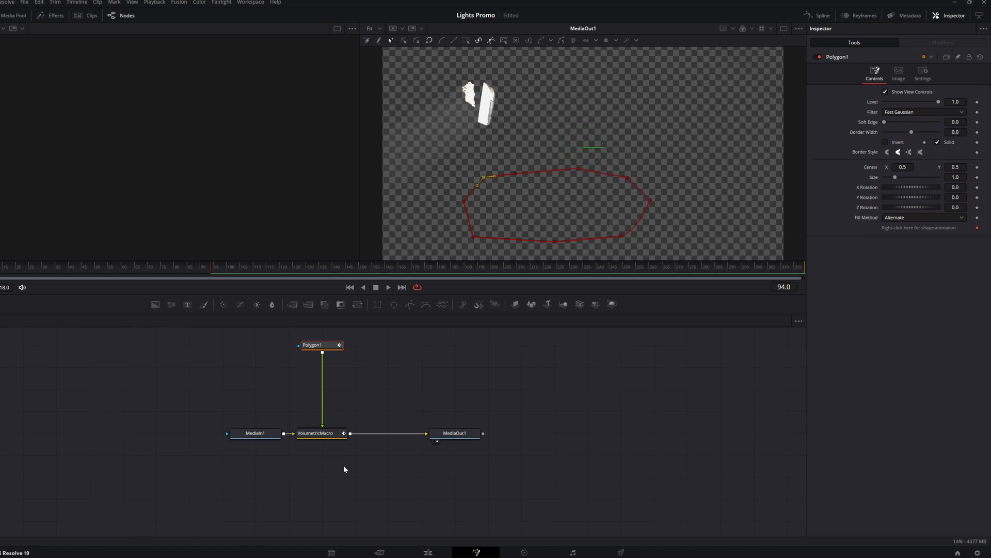
click(413, 552)
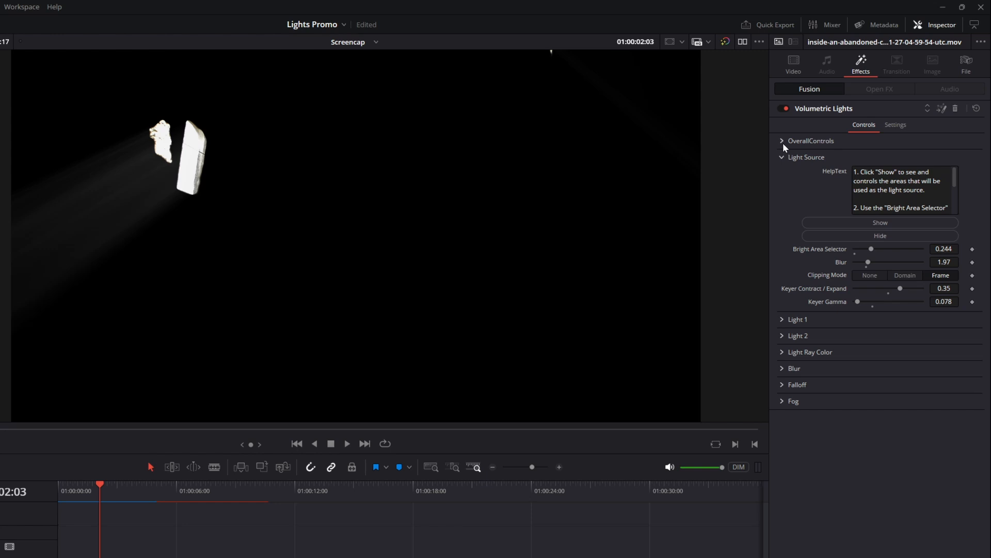
- Set the light angle X to -0.185, horizontal expansion to 0.0062 and vertical expansion to 0.0041, and hide the light source view
click(781, 141)
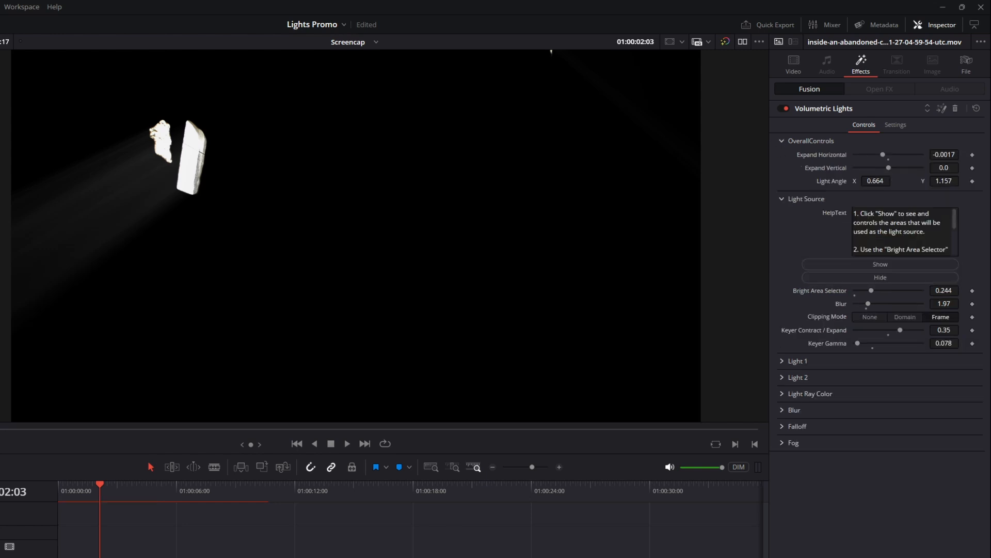
drag(875, 182, 742, 181)
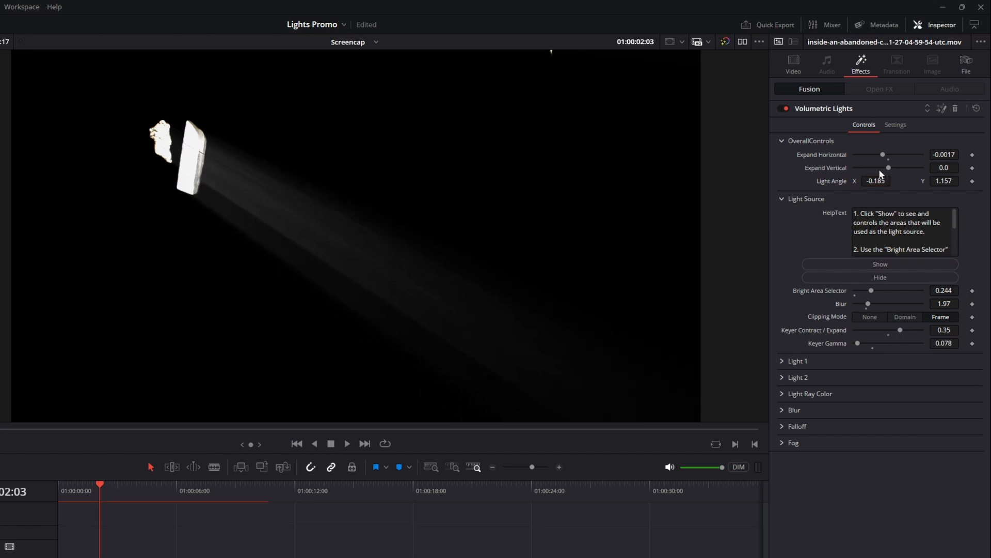
drag(885, 153, 905, 166)
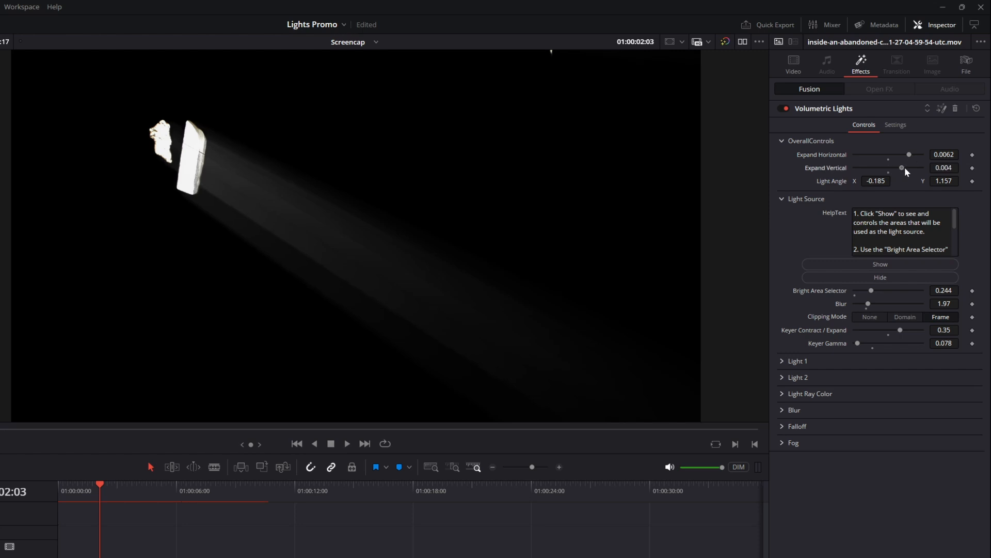
click(882, 276)
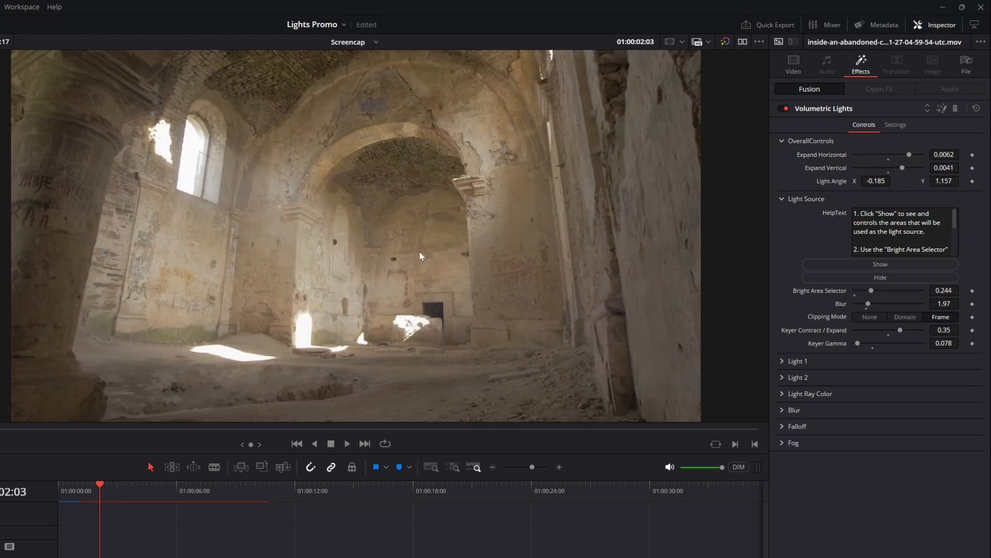
- Set Light 1 glow to 0.323 and Light 2 to weight 2.05, exposure 1.299, threshold 0.339, glow gain 1.024 and glow size 63.8 by 42.5
click(797, 361)
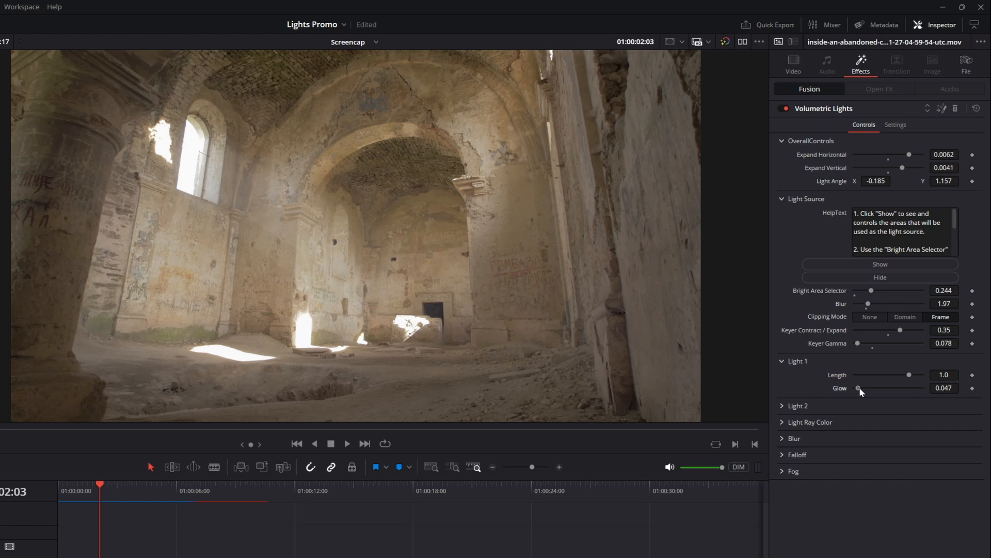
drag(868, 388, 875, 387)
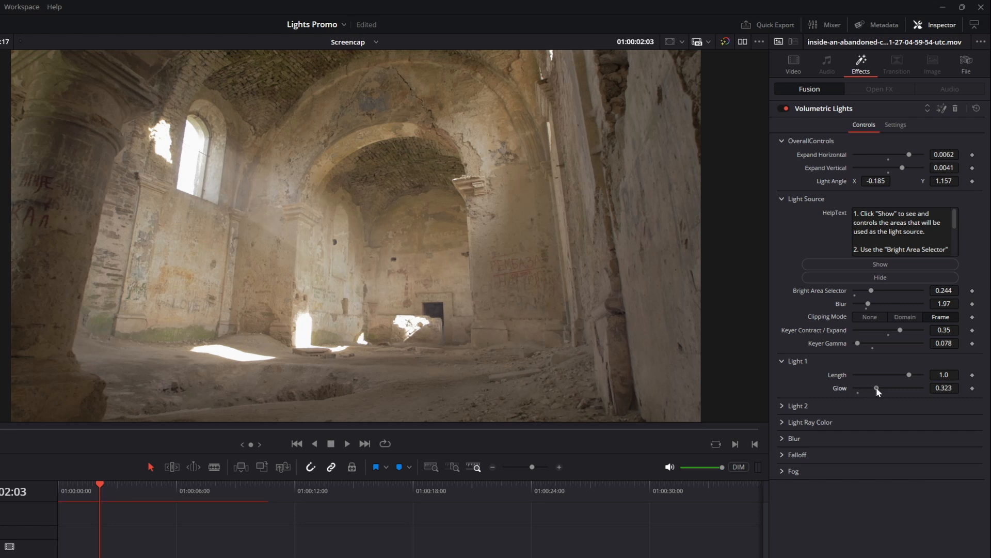
click(782, 406)
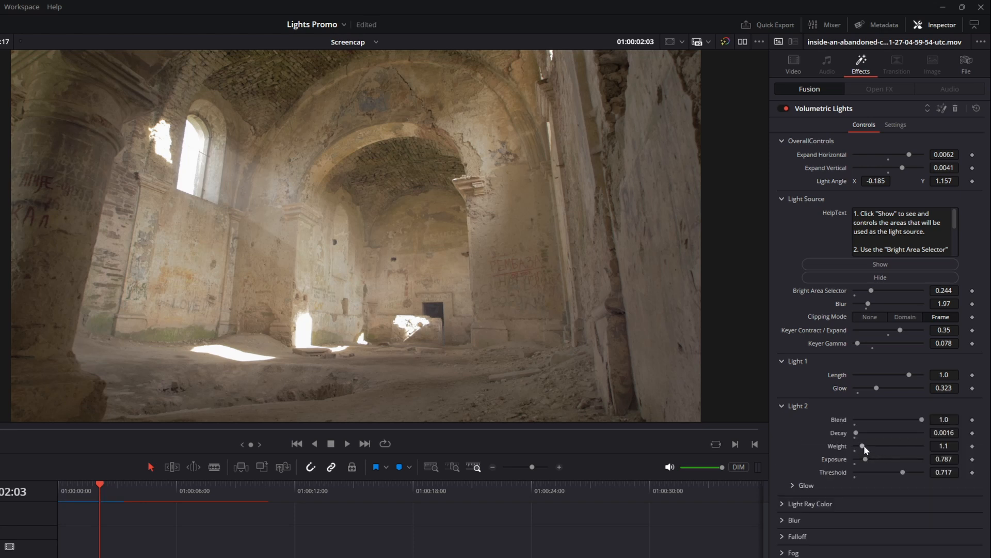
mouse_move(864, 446)
mouse_down()
mouse_move(877, 447)
mouse_move(875, 461)
mouse_up()
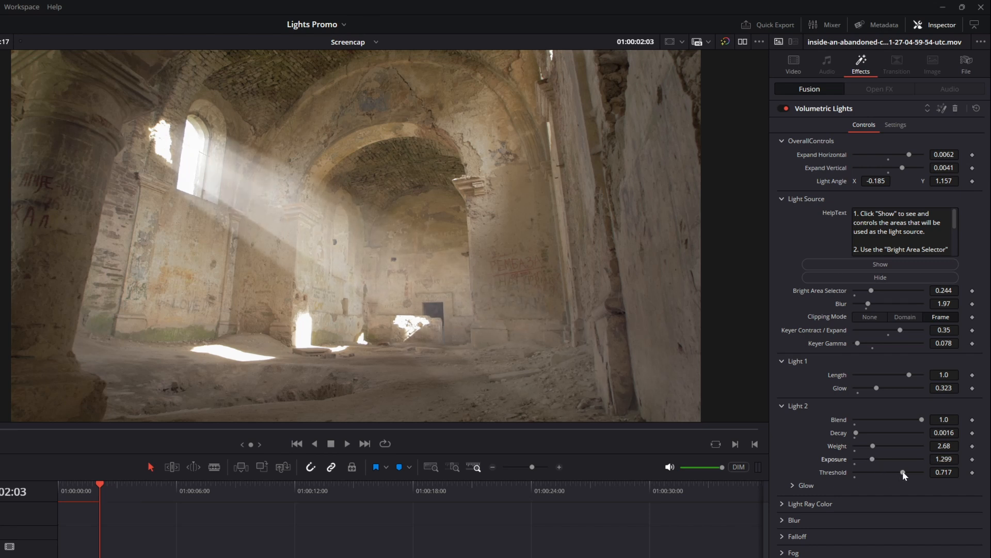
drag(902, 471, 894, 470)
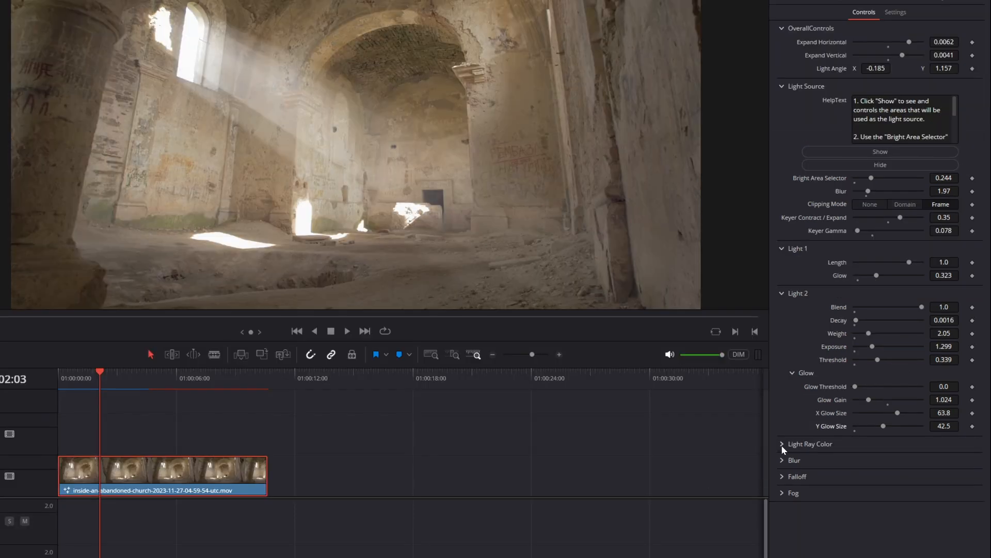
- Tint the light rays slightly toward warm yellow with the Light Ray Color wheel
click(781, 444)
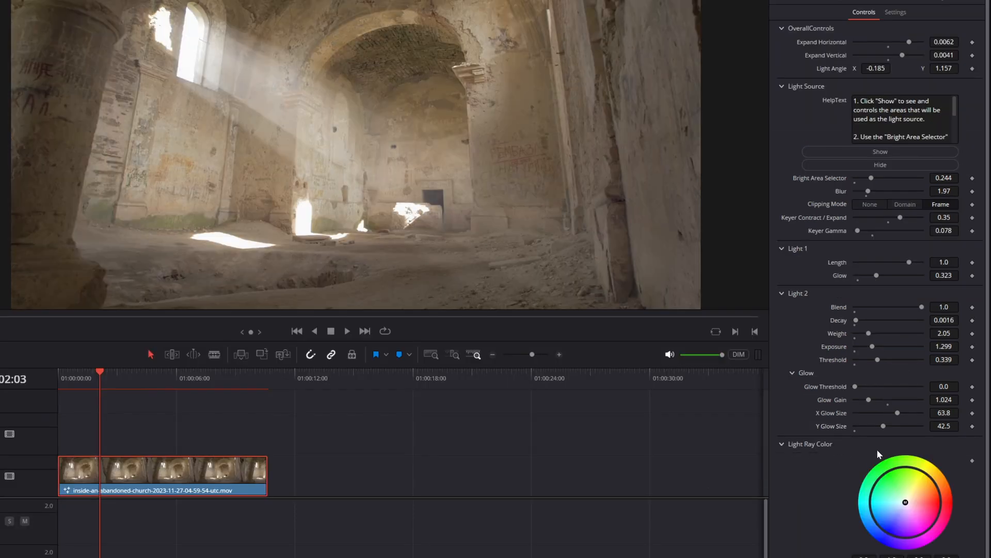
mouse_move(906, 502)
mouse_down()
mouse_move(894, 516)
mouse_move(913, 509)
mouse_move(912, 496)
mouse_up()
click(781, 445)
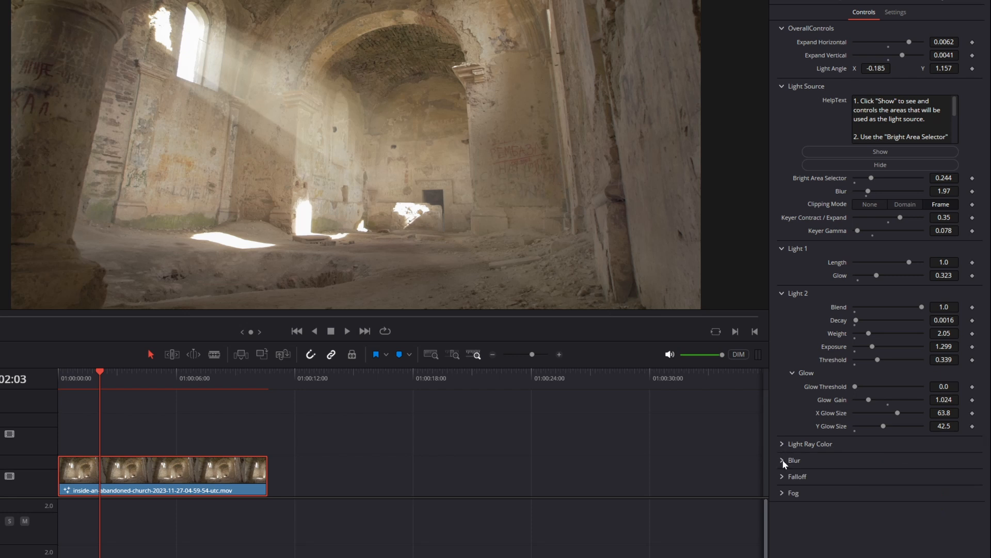
- Soften the light rays with a horizontal blur of 19.7 and a falloff amount of 0.898
click(782, 460)
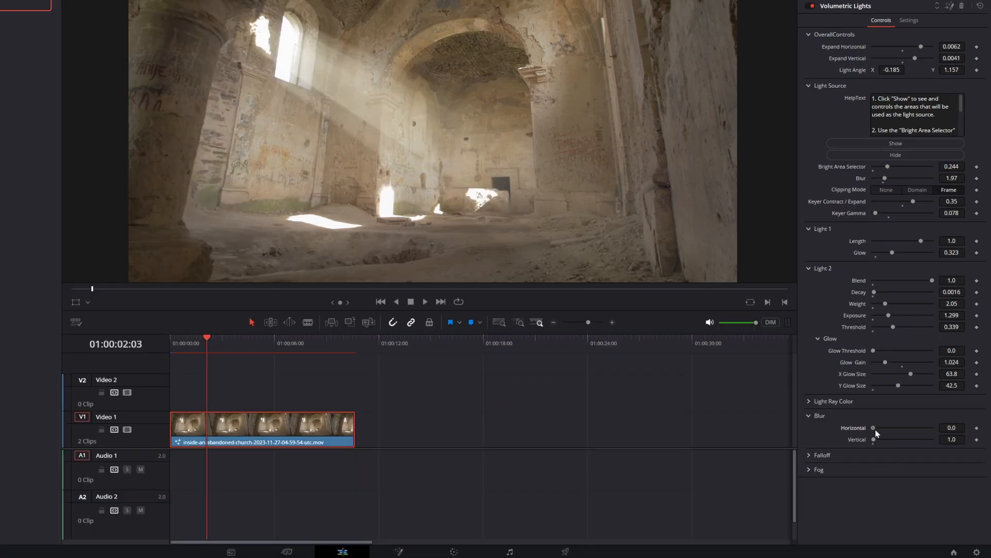
drag(879, 430, 885, 430)
click(811, 455)
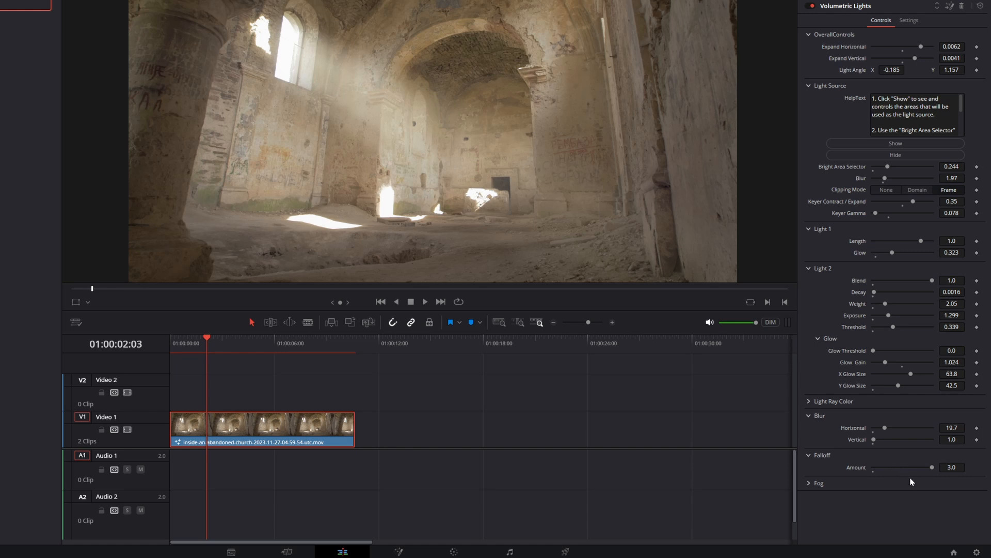
drag(928, 466, 905, 473)
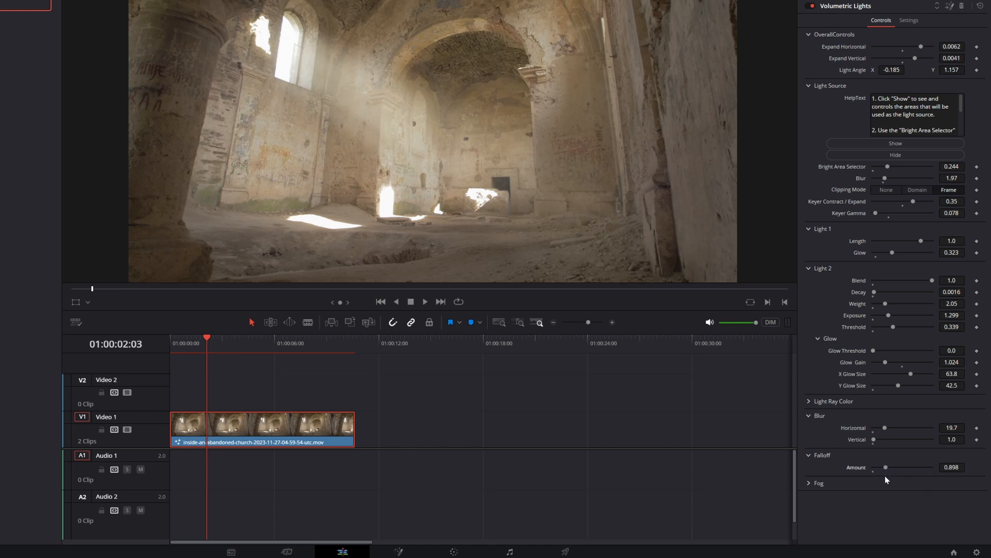
- Add fog to the light rays by setting the fog visibility to 0.346
click(809, 485)
scroll(852, 425, down, 2)
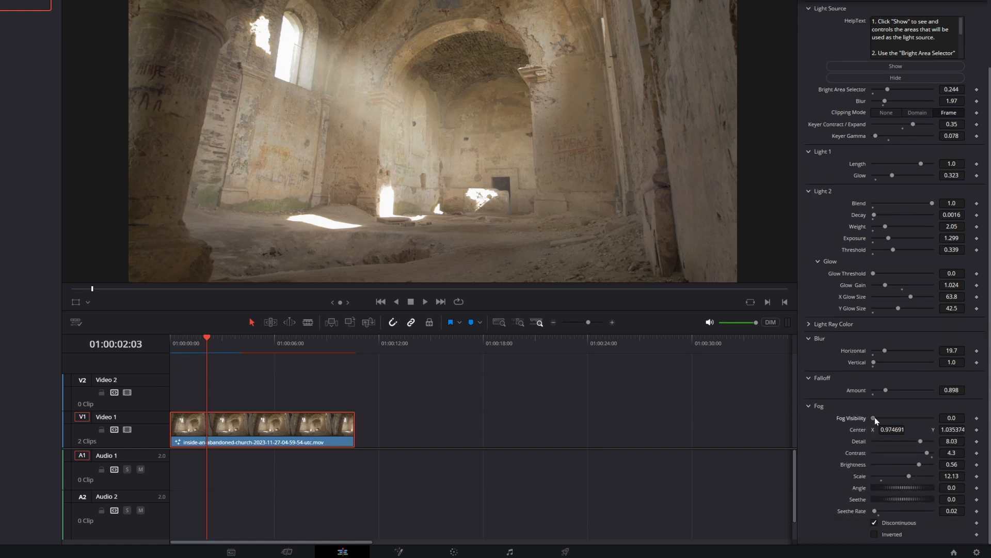
drag(875, 418, 887, 417)
drag(890, 417, 894, 418)
- With the light source view shown, set fog detail 3.62, scale 6.61, seethe 0.239, seethe rate 0.039, disable Discontinuous, and hide the view
click(898, 67)
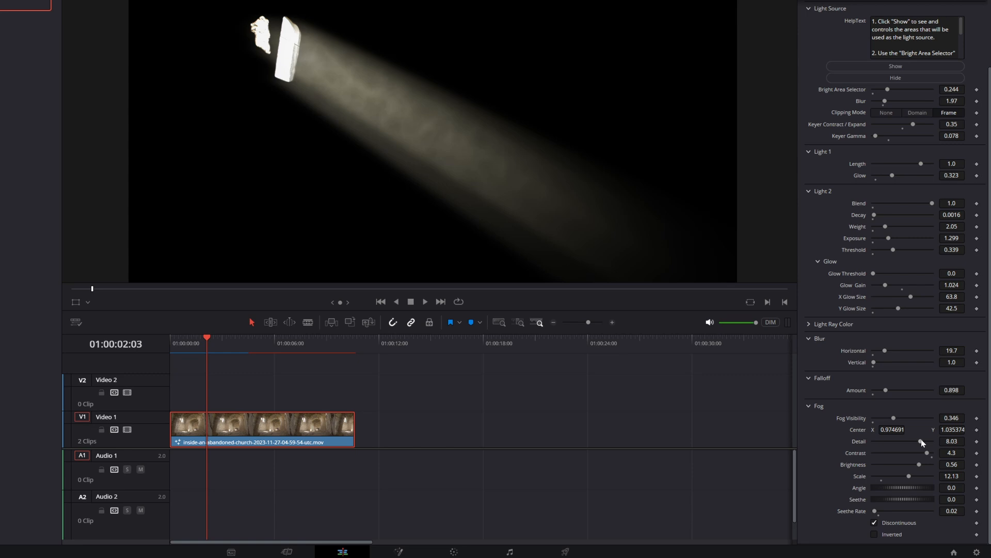
drag(921, 441, 895, 441)
drag(909, 475, 894, 476)
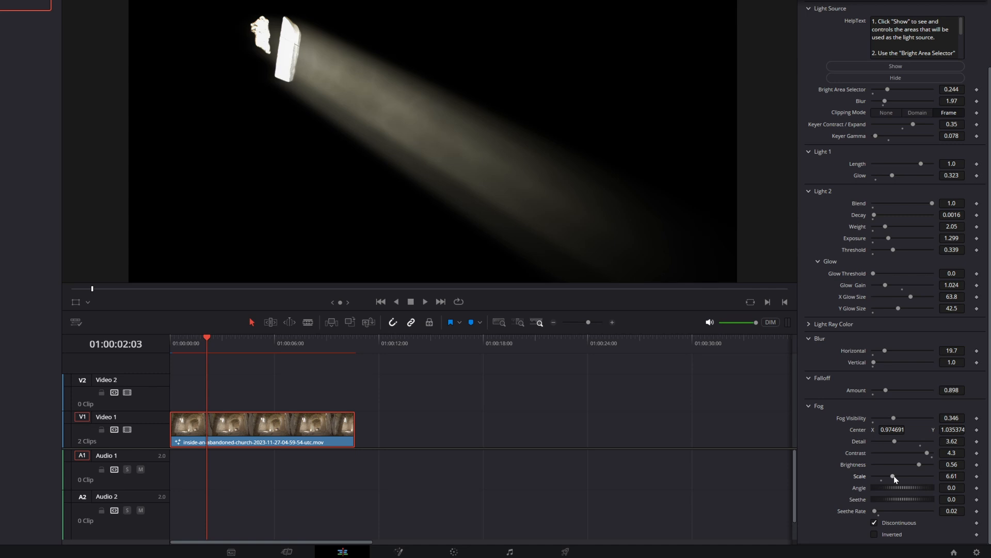
click(874, 522)
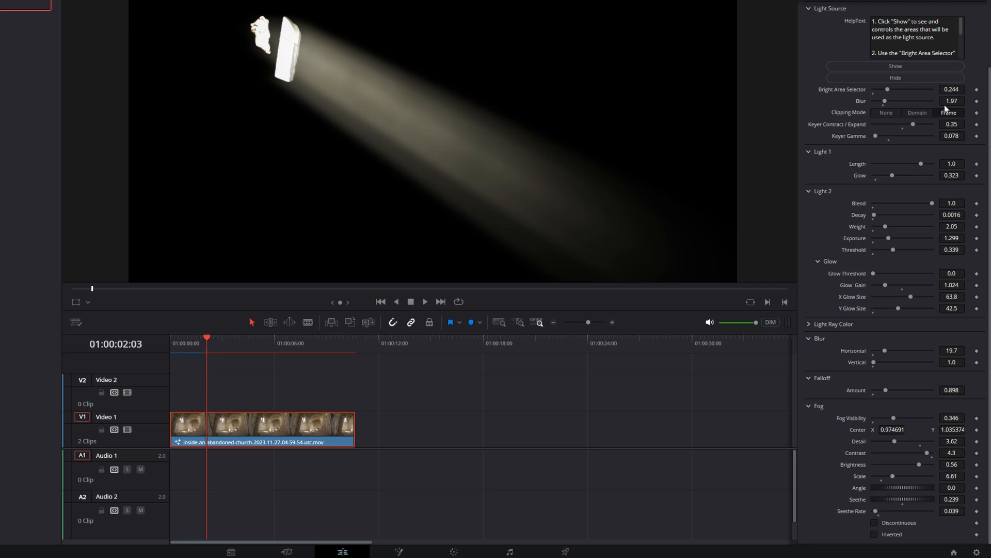
click(896, 77)
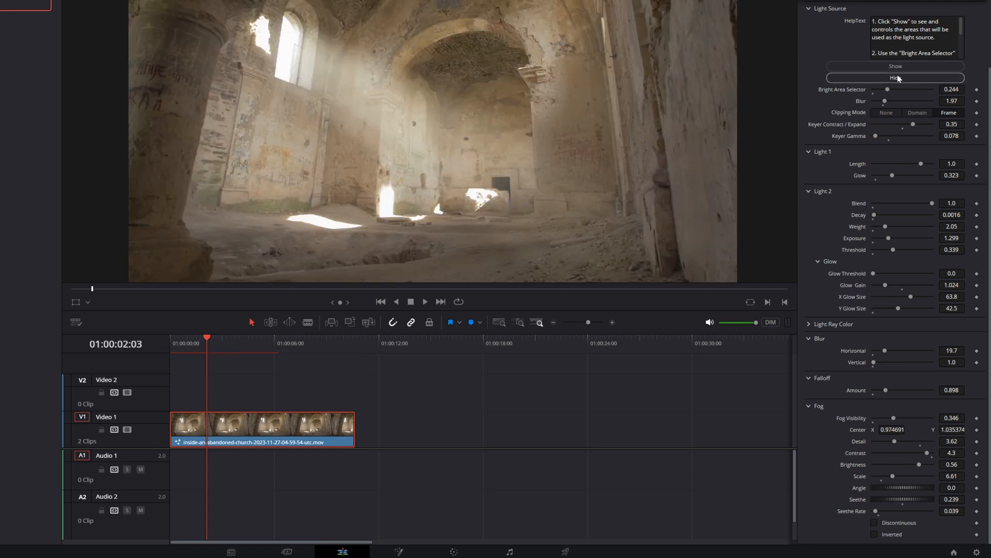